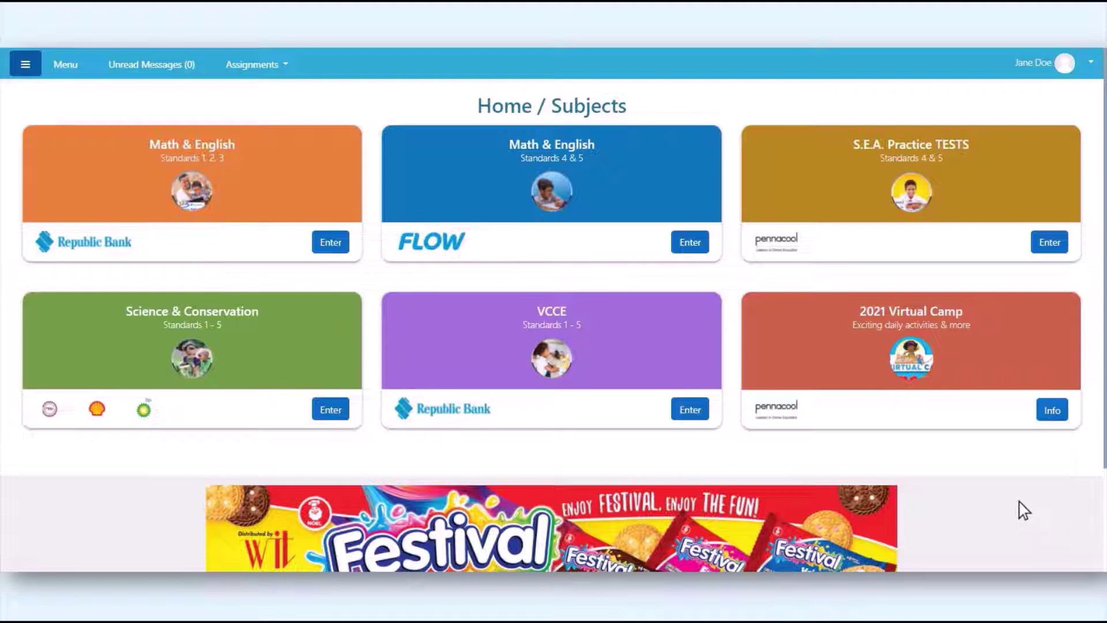
Navigate via the sidebar to the Whole Class Registration page
click(25, 66)
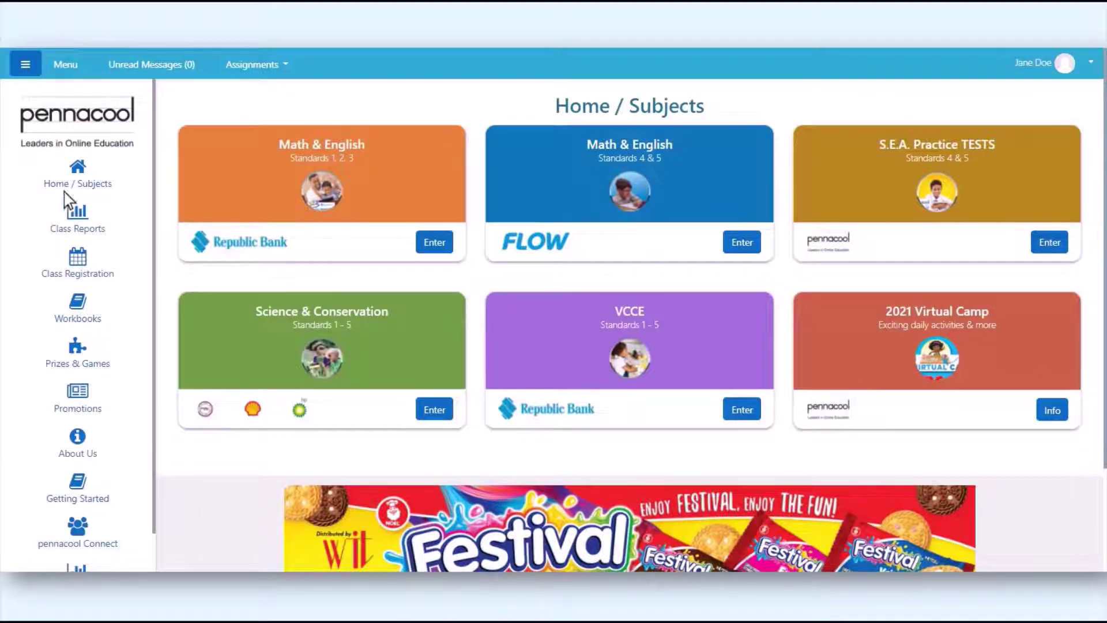
click(91, 274)
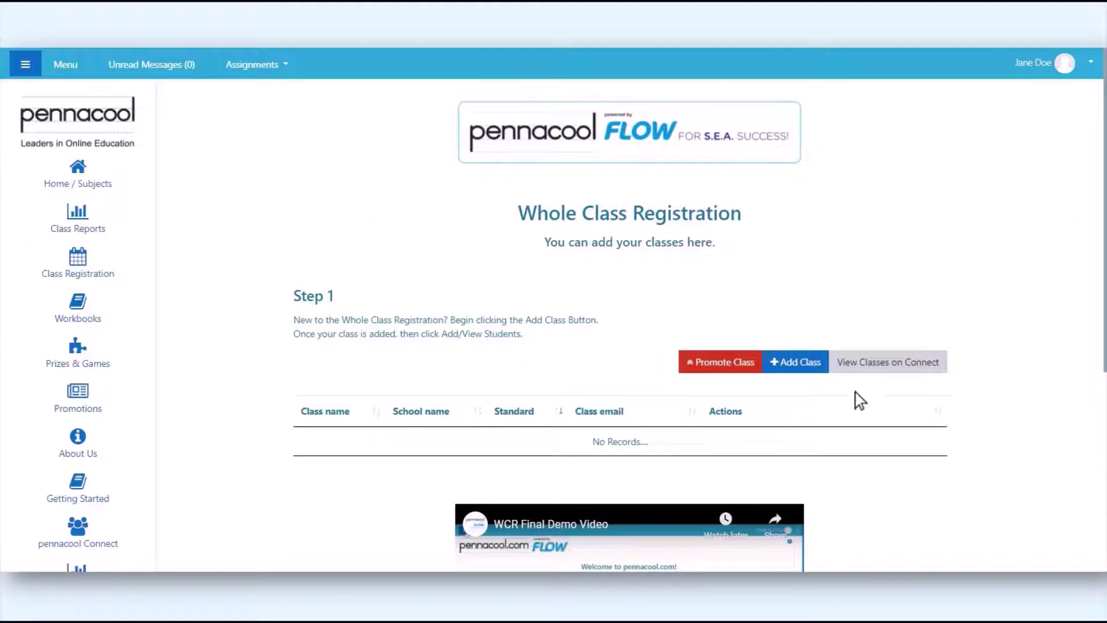
Save a new class 'Standard 1' for school Pennacool at Standard 1 level with email and contact
click(795, 361)
text(Standard 1)
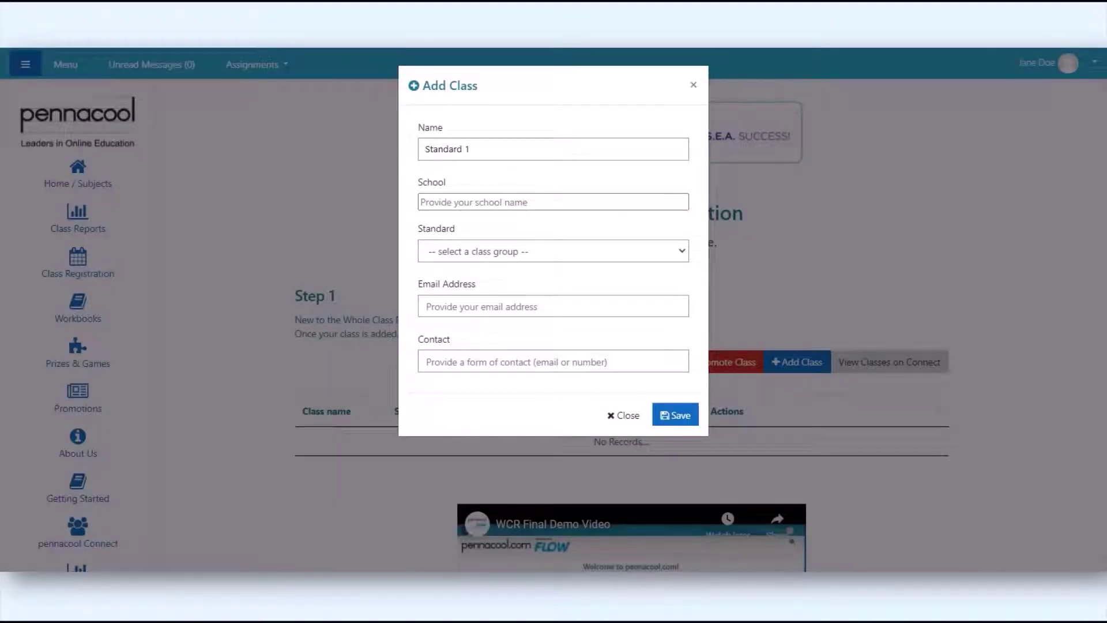
text(Penn)
text(a)
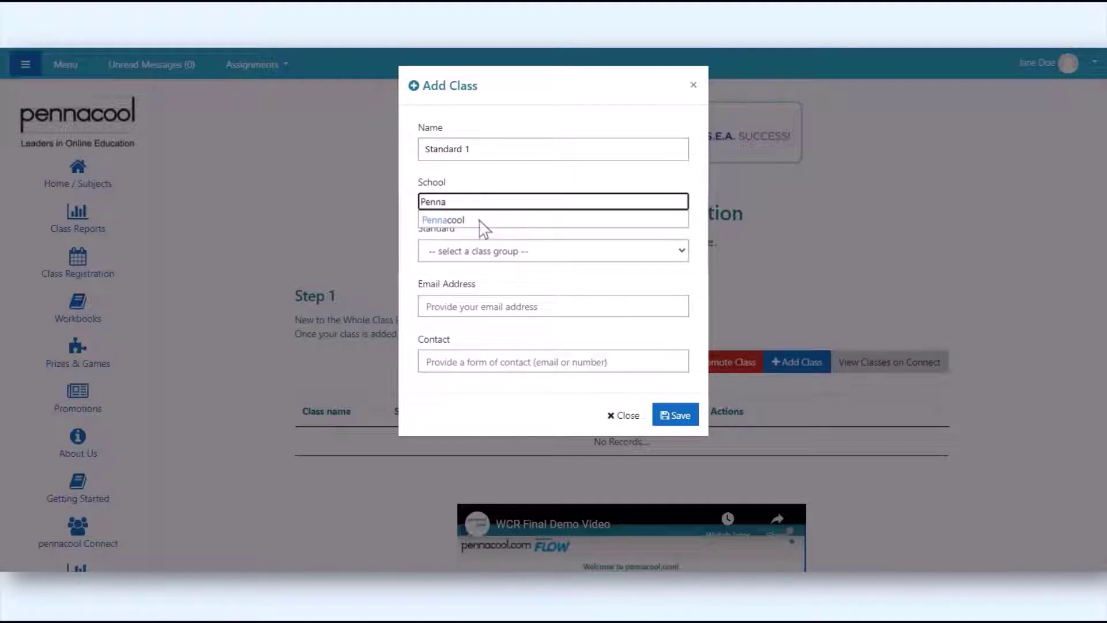
click(482, 227)
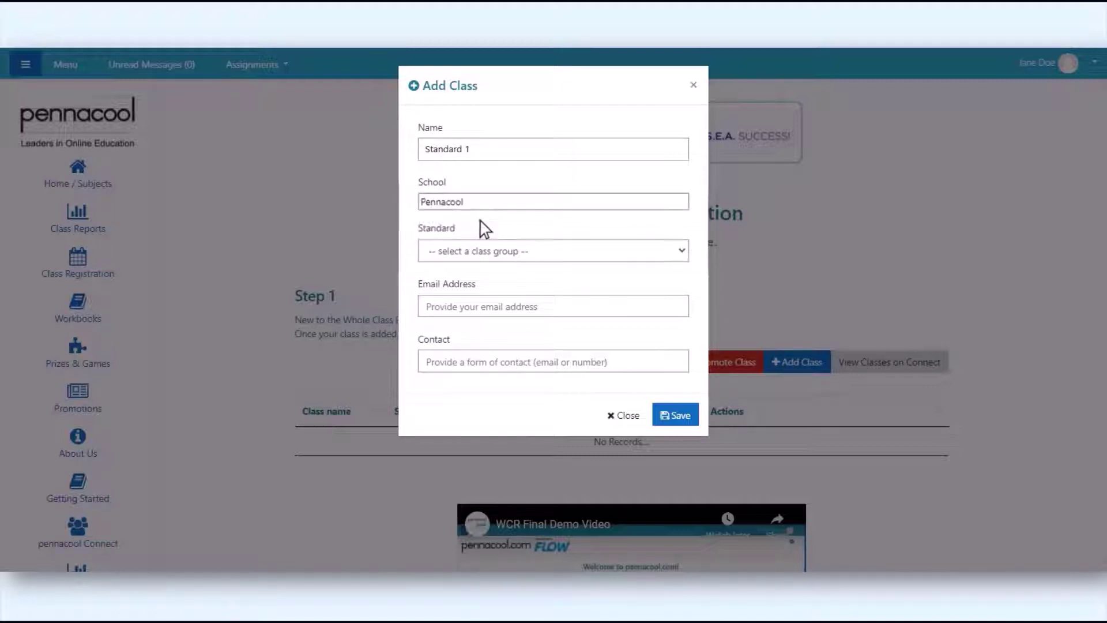
click(677, 252)
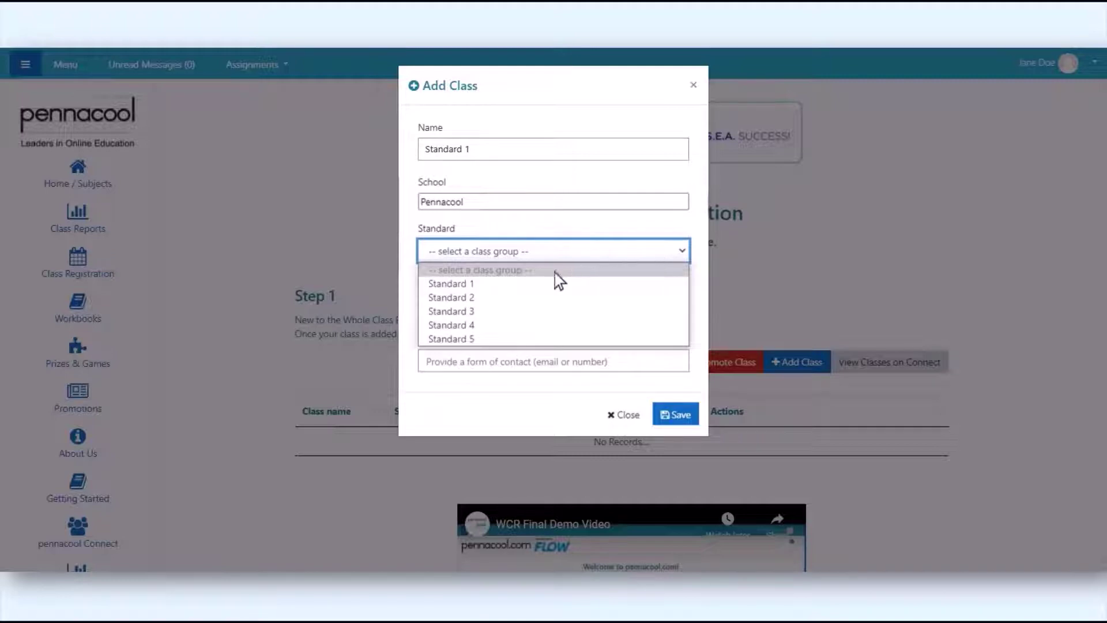
click(481, 284)
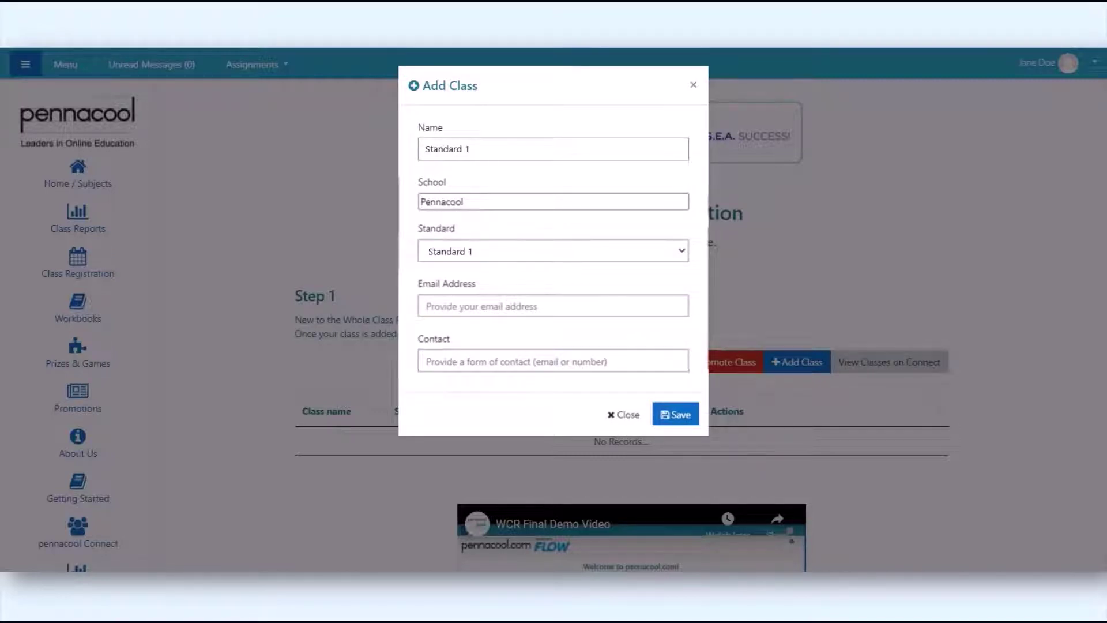
key(Tab)
key(Tab)
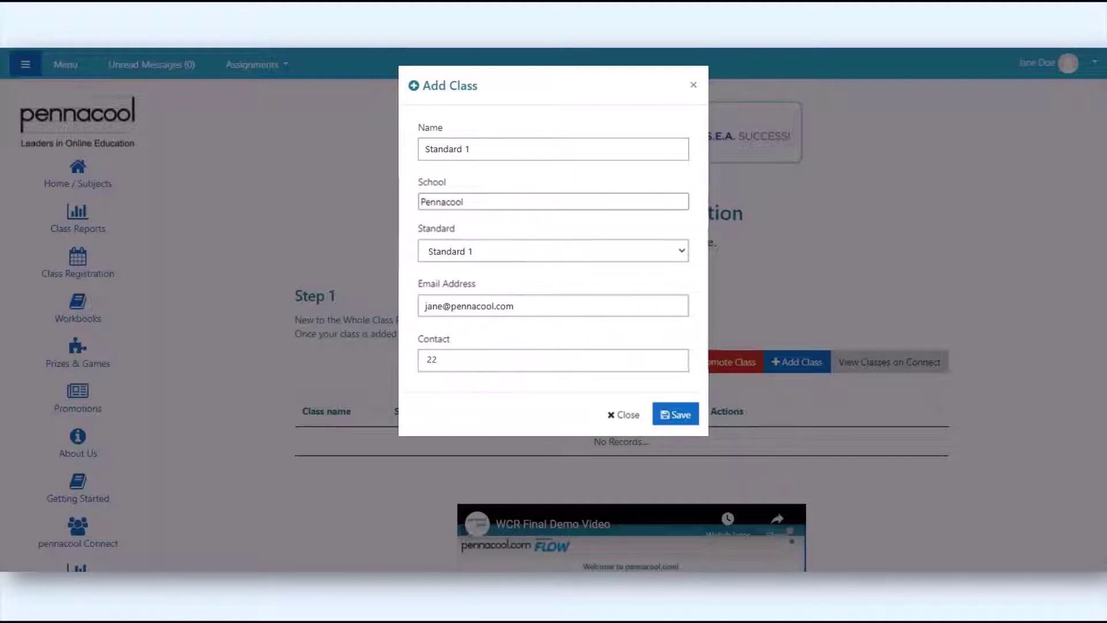
text(2-0096)
click(674, 420)
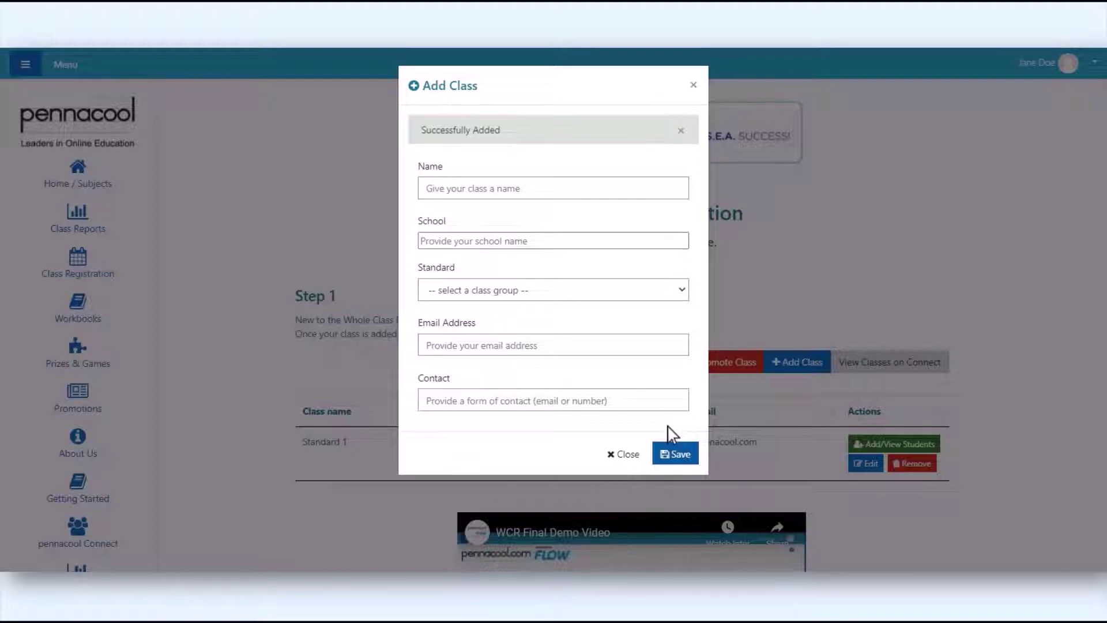
click(630, 457)
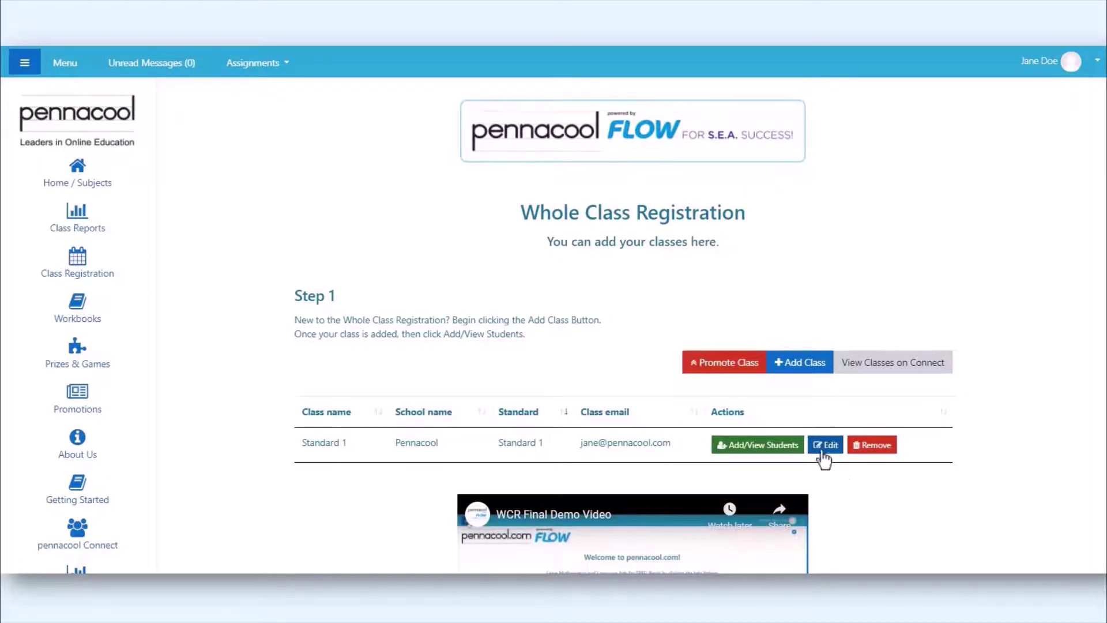
click(824, 447)
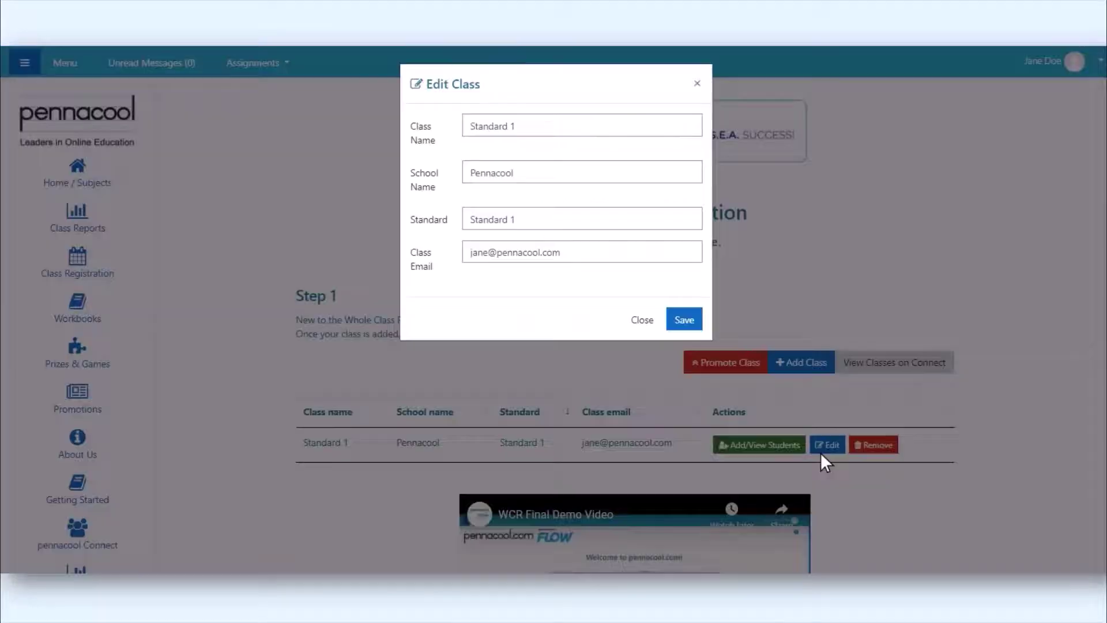
click(642, 320)
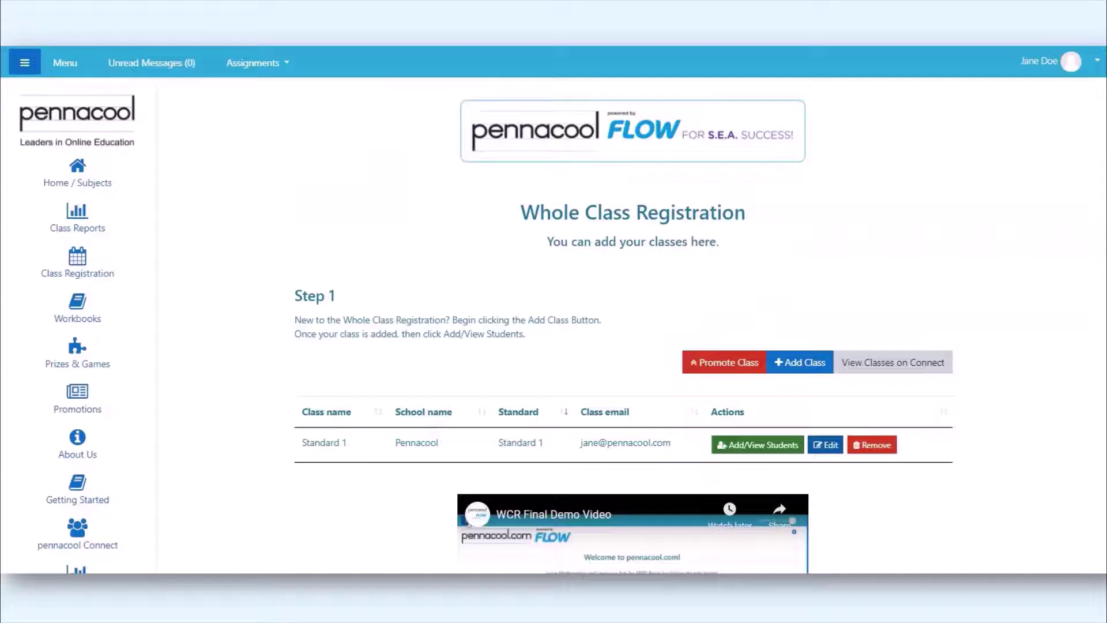
click(874, 452)
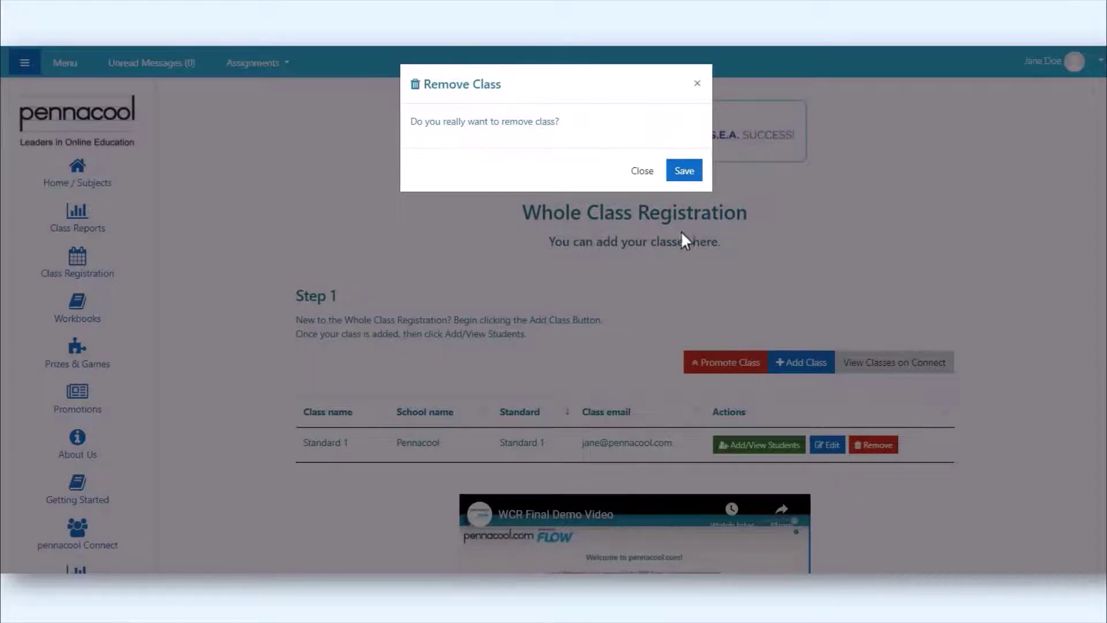
click(641, 170)
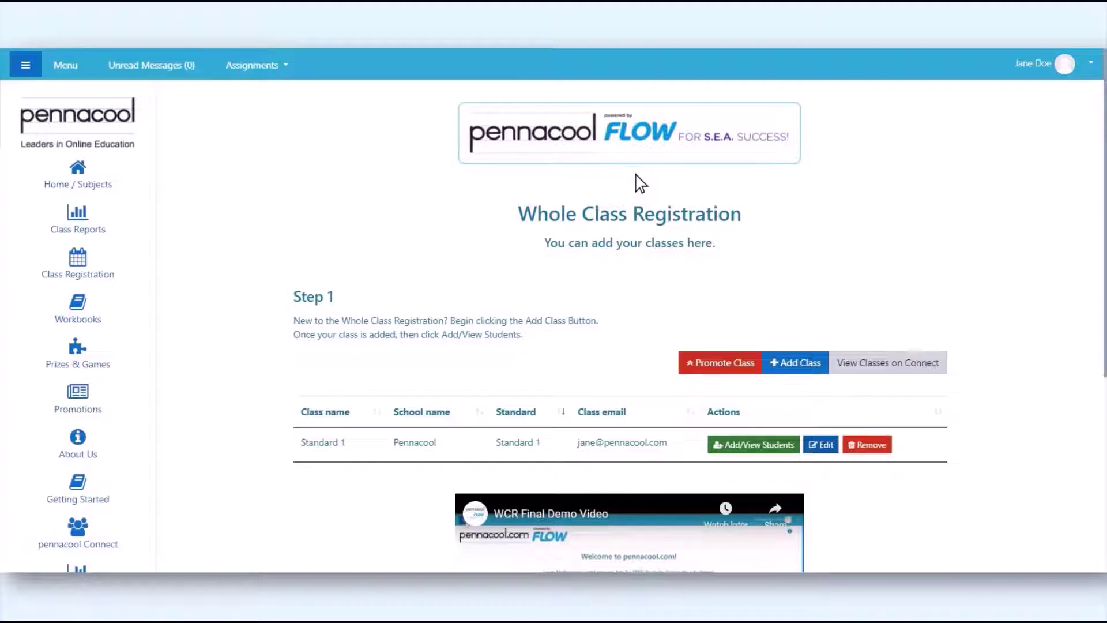
click(733, 446)
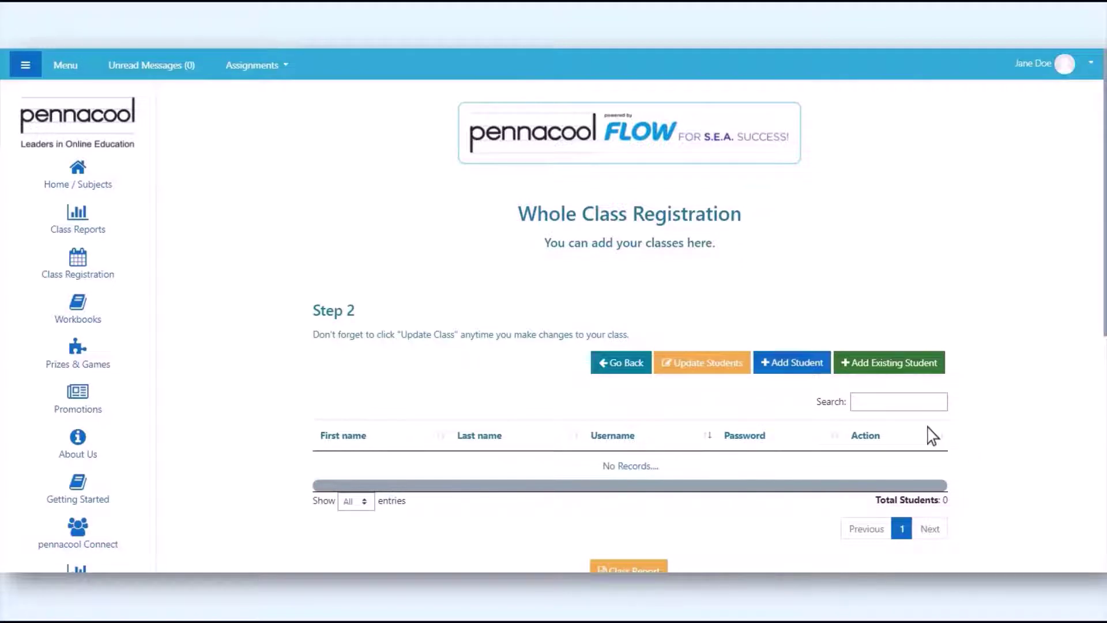
click(788, 373)
key(Tab)
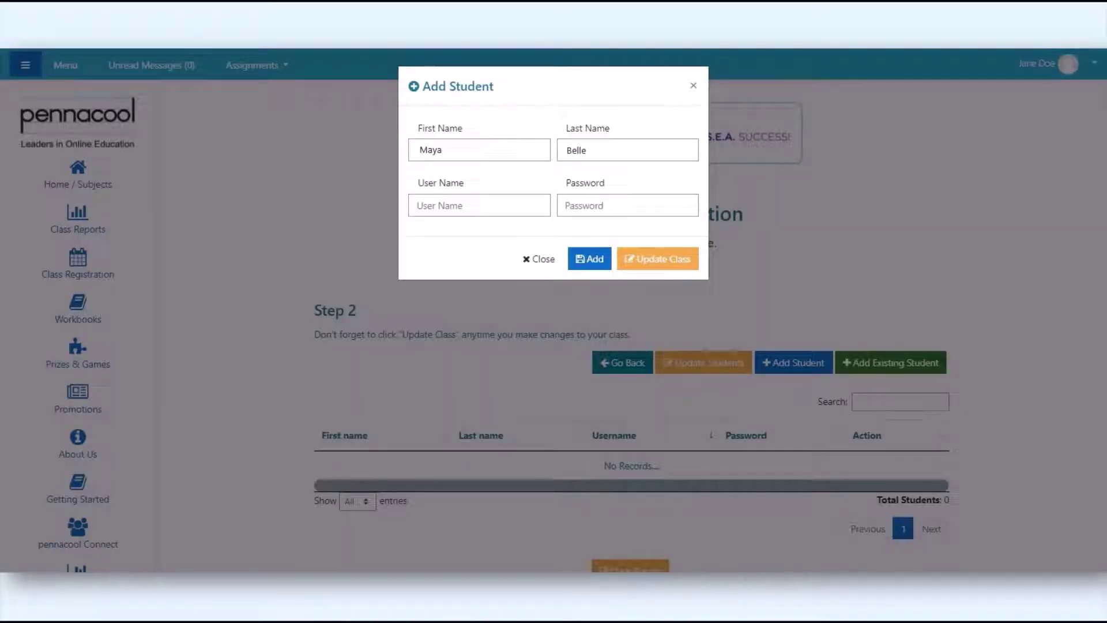
key(Tab)
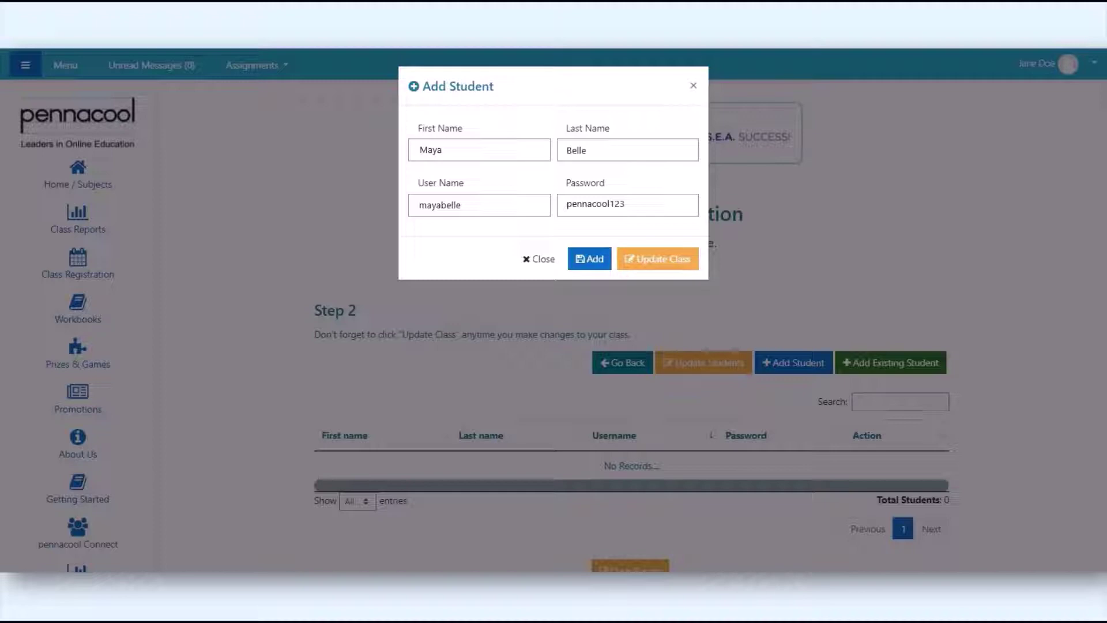
click(595, 261)
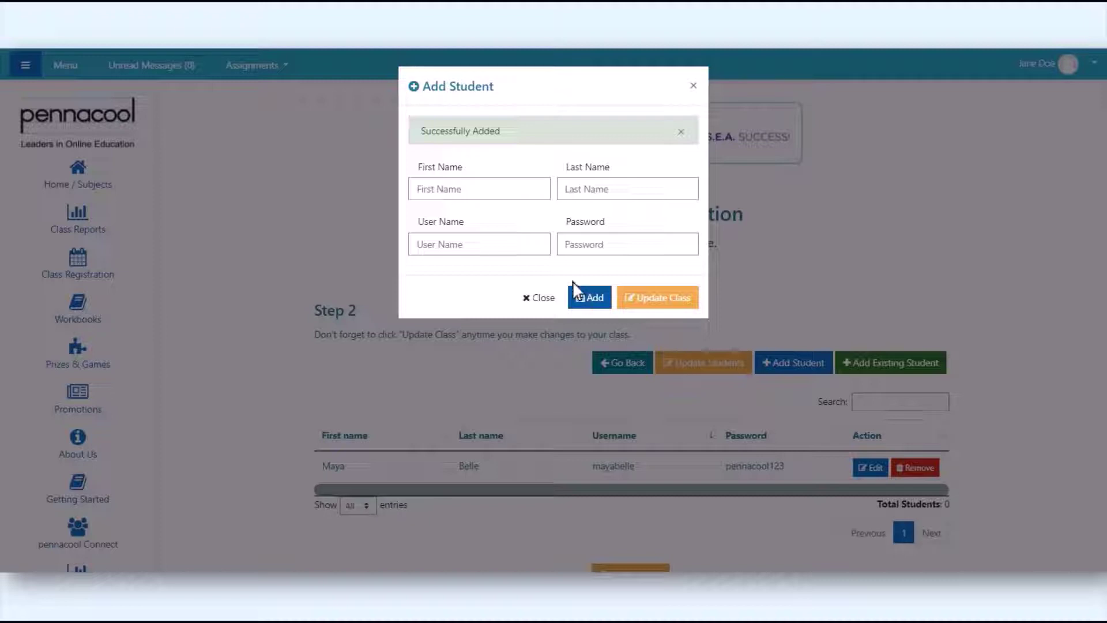
click(444, 197)
key(Tab)
key(Tab)
key(Tab)
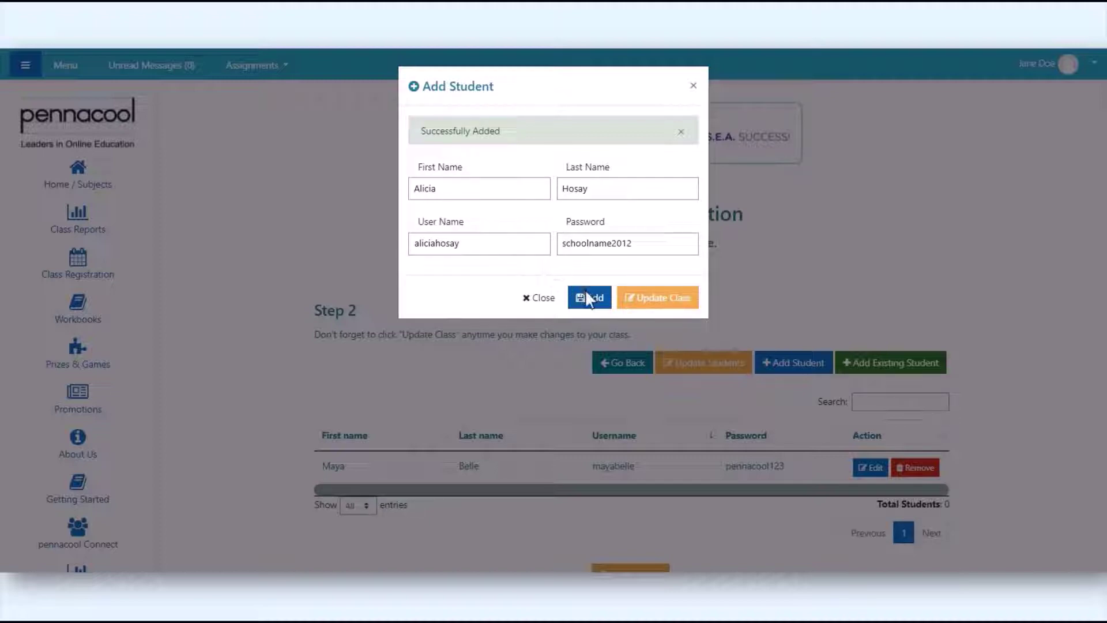
click(587, 297)
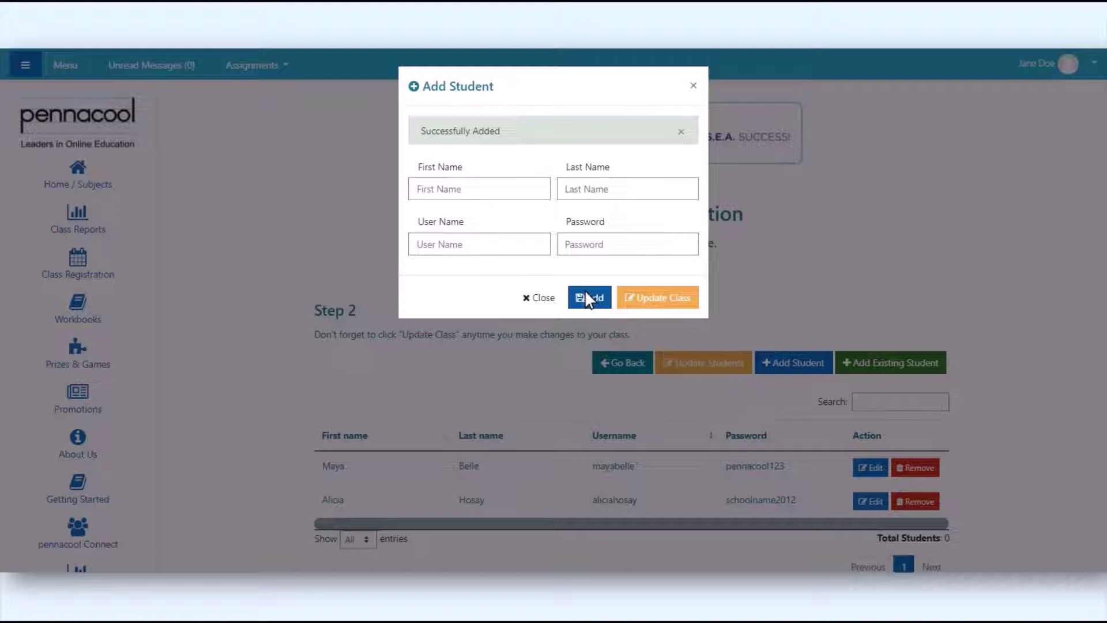
click(541, 298)
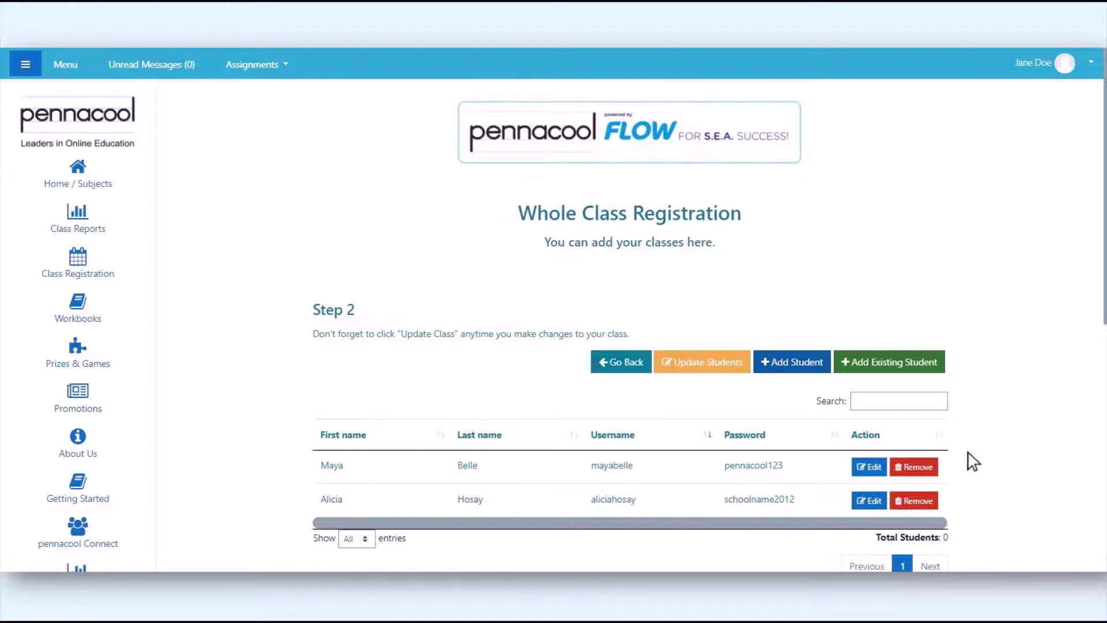
Add existing student Test Child by username testchild with a new password, bringing the roster to three
click(900, 363)
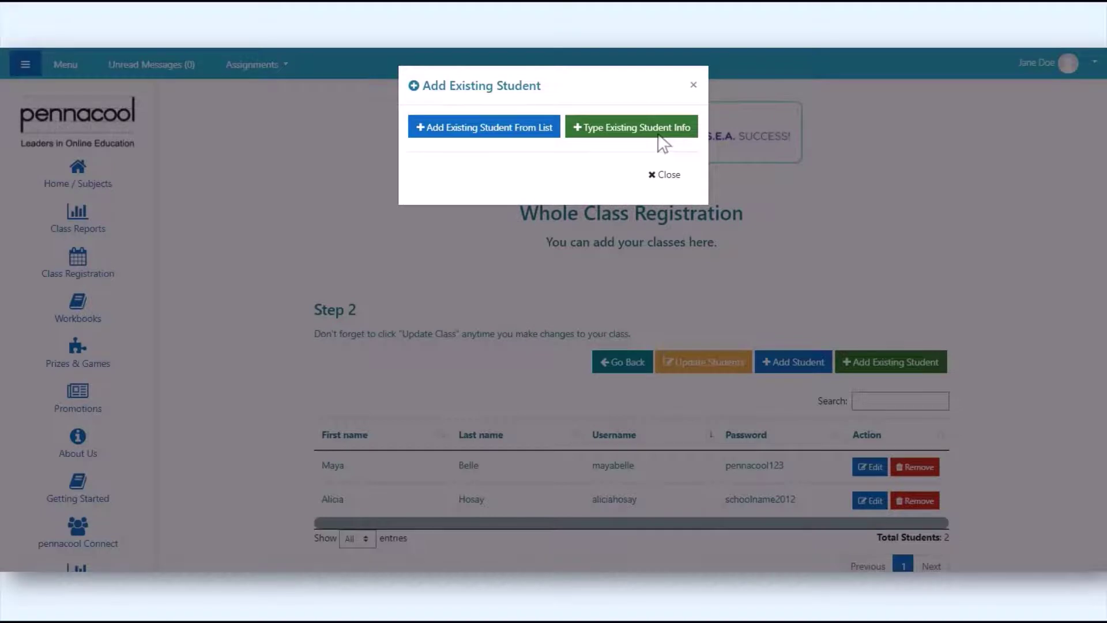
click(631, 126)
key(Tab)
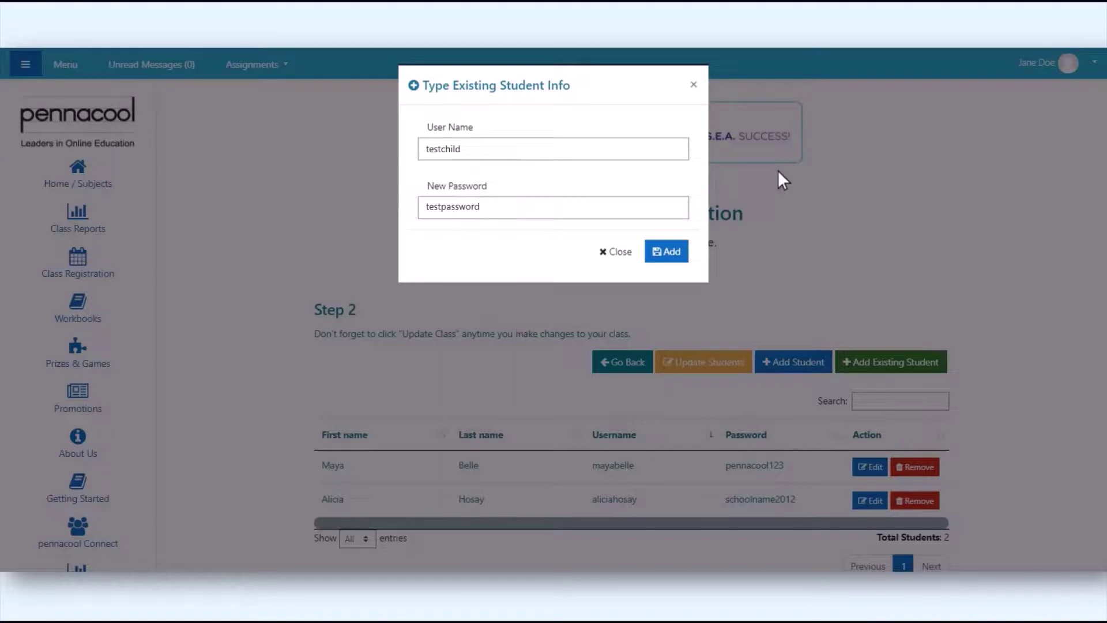
click(664, 256)
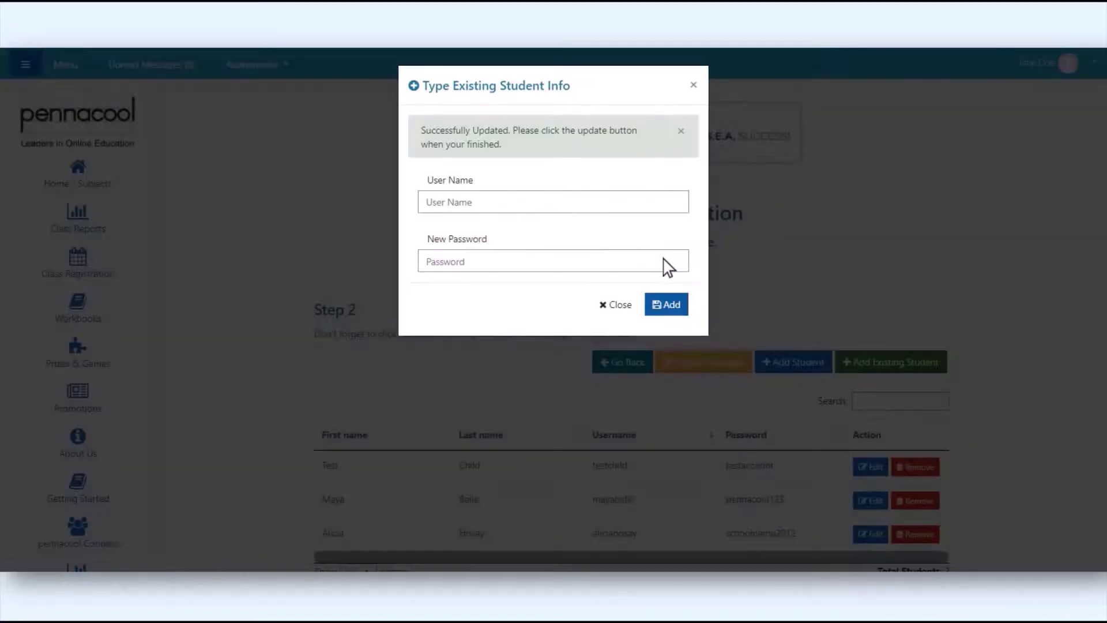
click(614, 306)
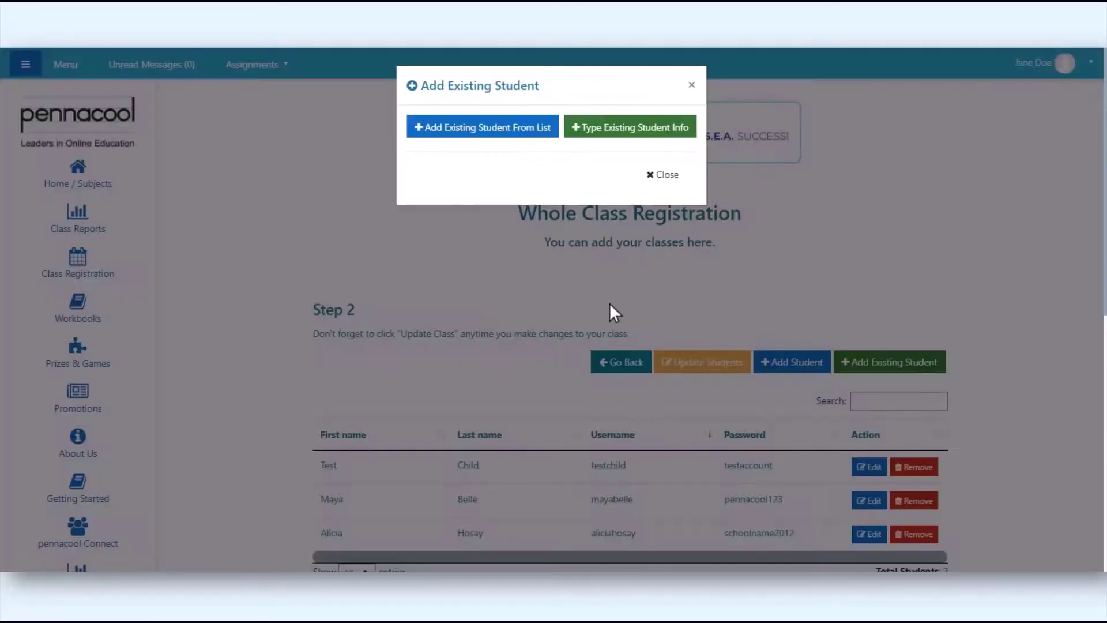
click(661, 177)
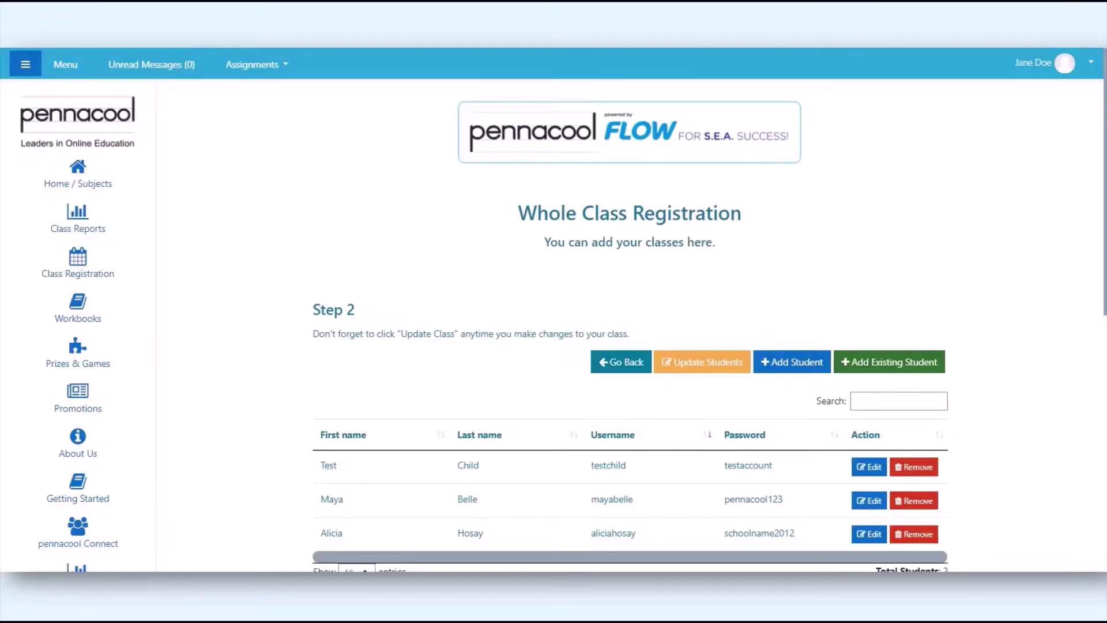